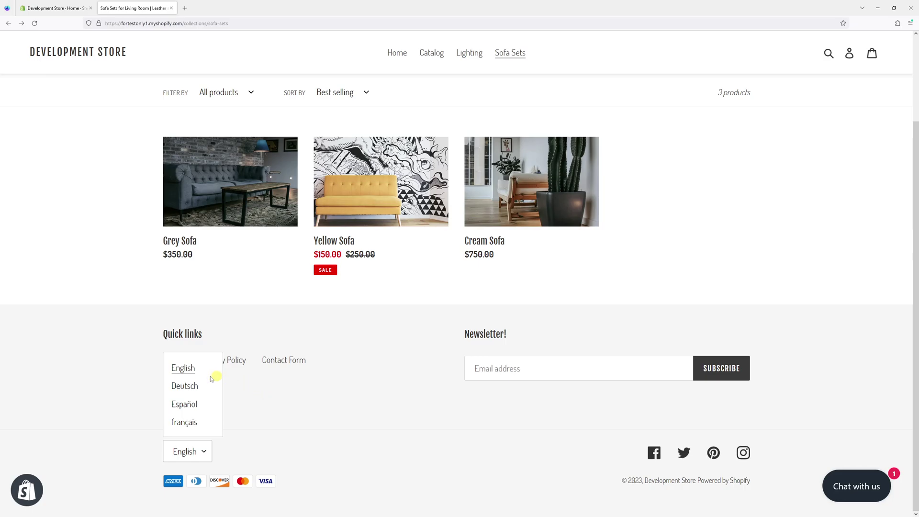
Step: Close the storefront language list after confirming it offers English, Deutsch, Español and français
click(280, 390)
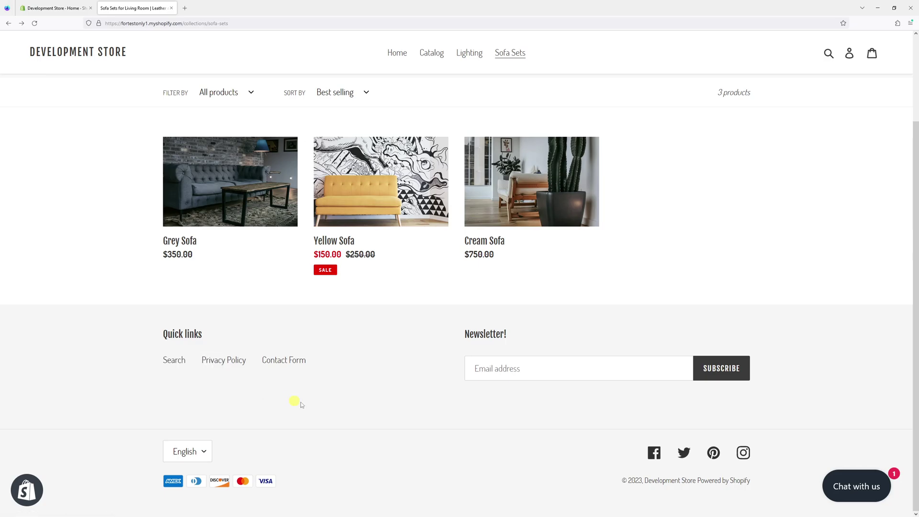
Step: Unpublish German in Settings > Languages, leaving English, French and Spanish published
click(57, 8)
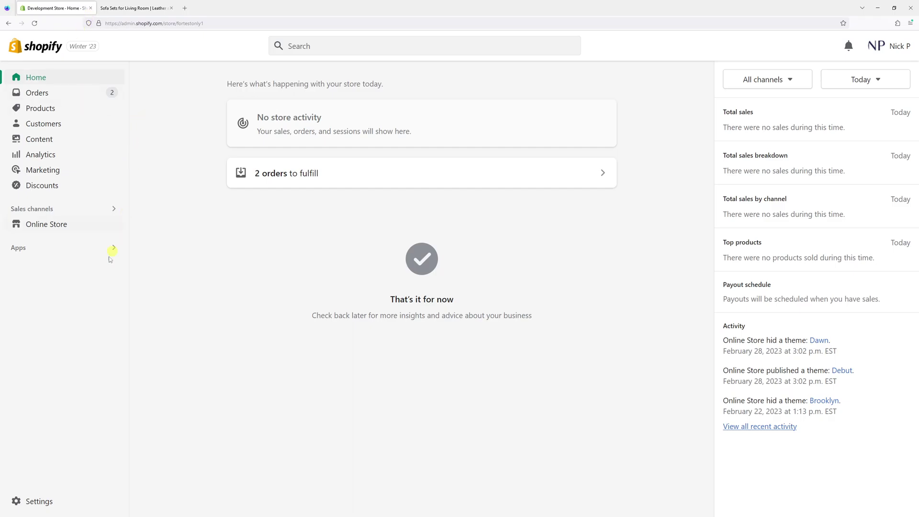
click(40, 502)
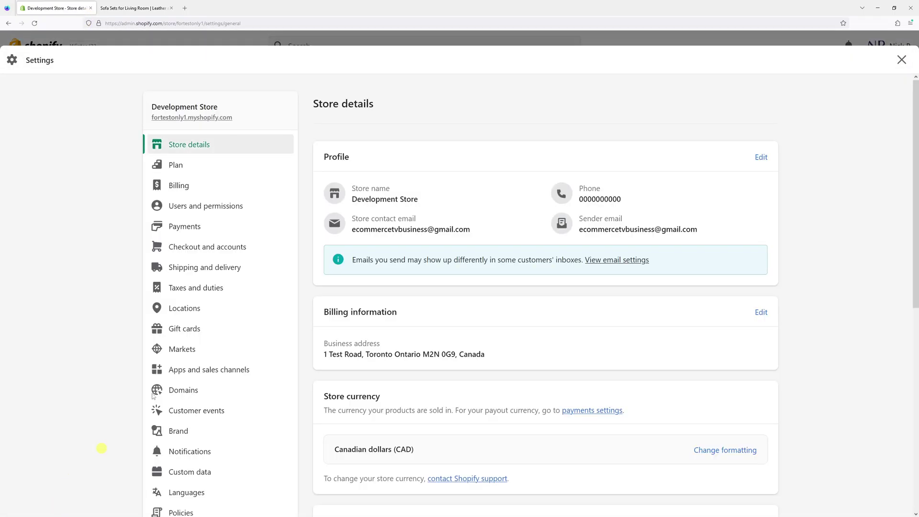
scroll(238, 220, down, 3)
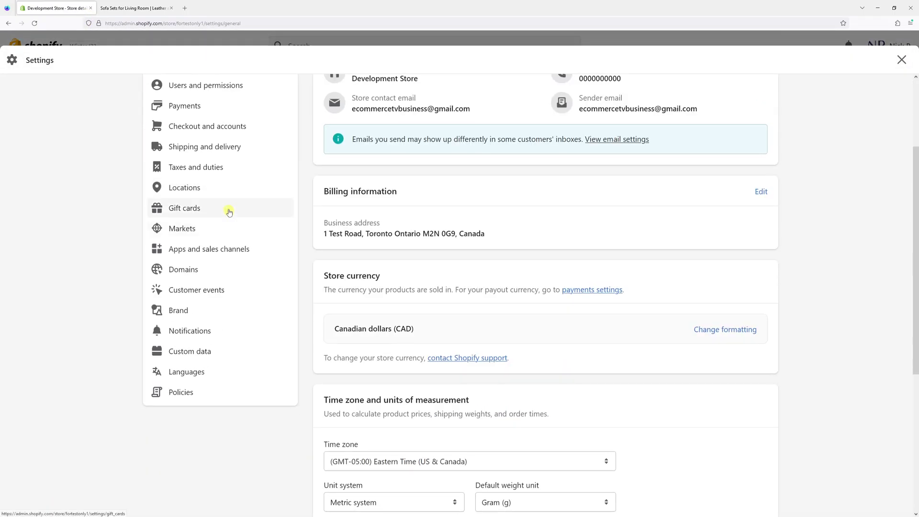
click(202, 372)
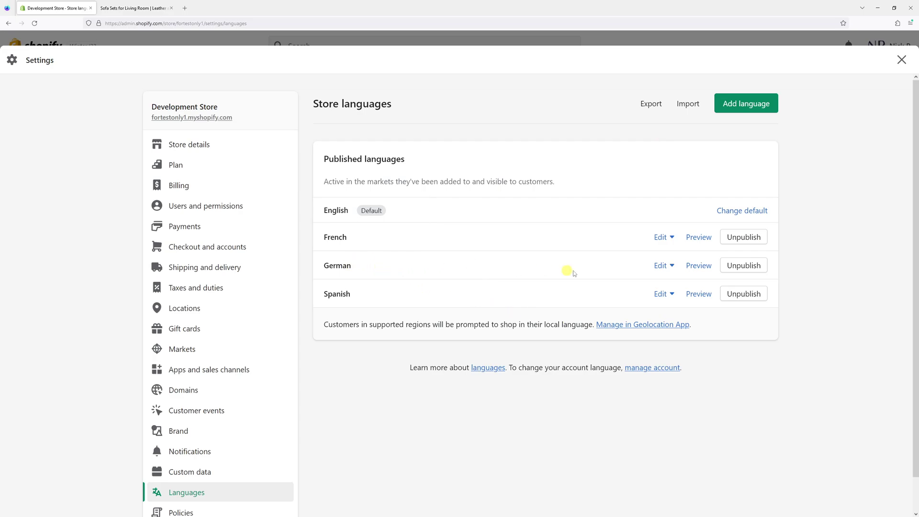
click(743, 265)
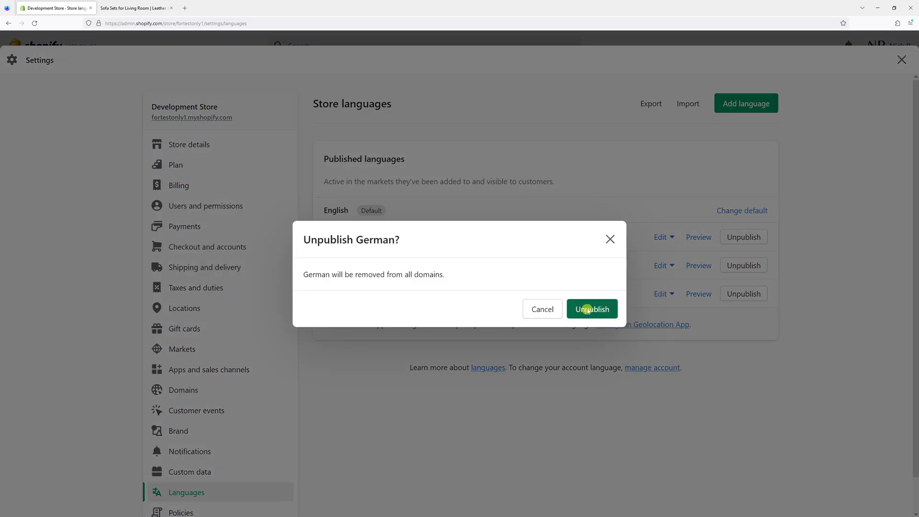
click(592, 309)
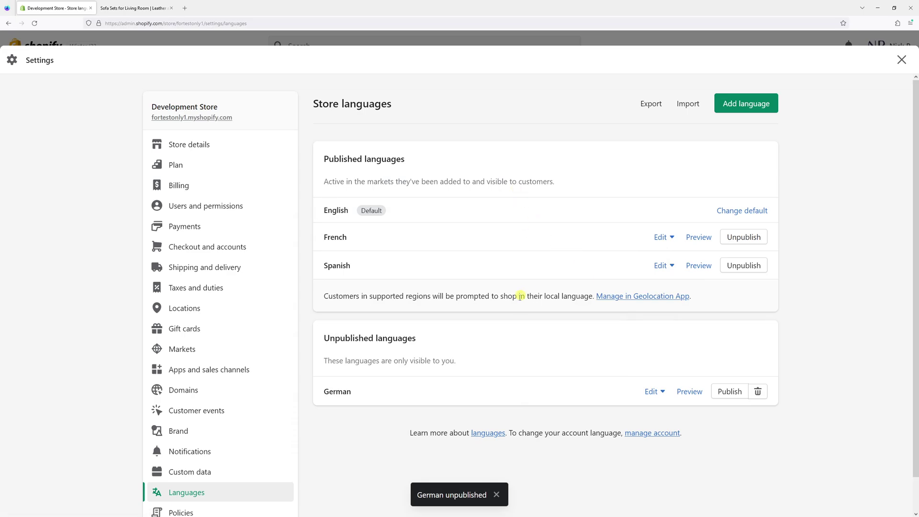
Step: Back on the Sofa Sets storefront, view the language list before reloading
click(133, 8)
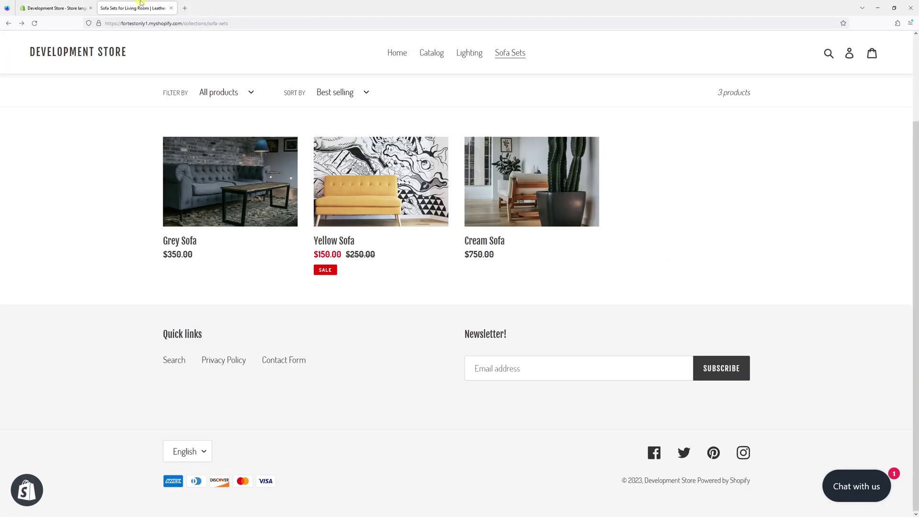
click(204, 451)
click(309, 409)
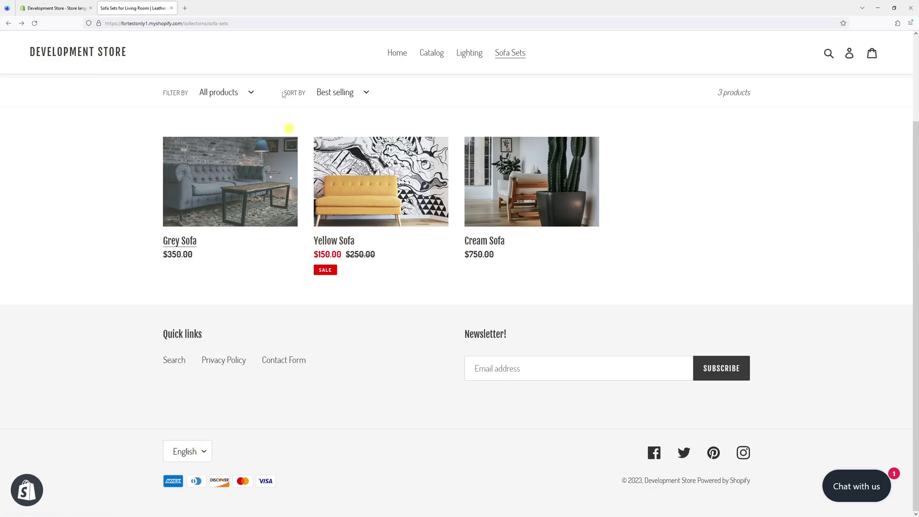
Step: Reload the storefront and check the language list shows only English, Español and français
click(254, 22)
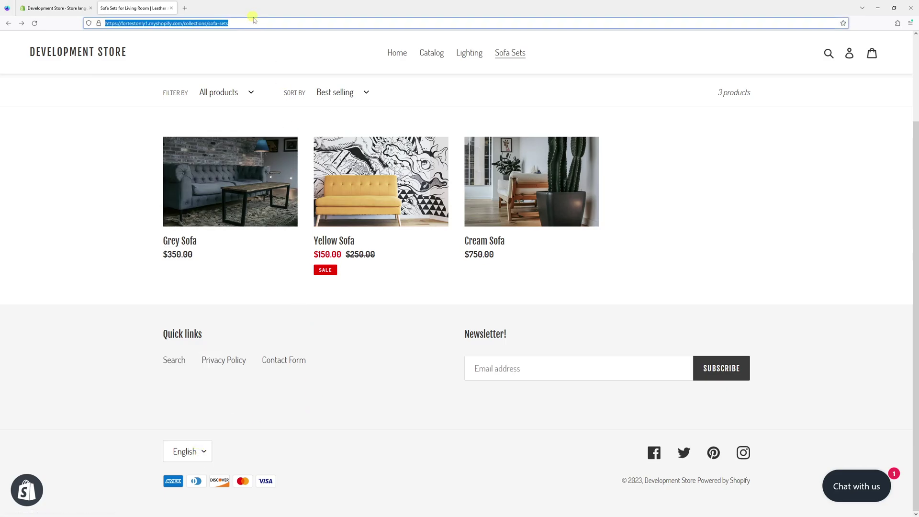
key(Return)
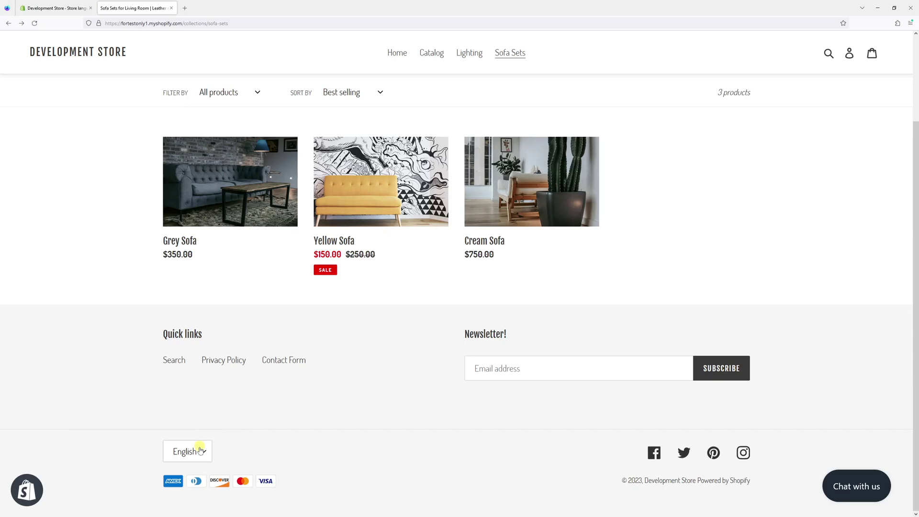
click(199, 449)
click(126, 367)
click(188, 449)
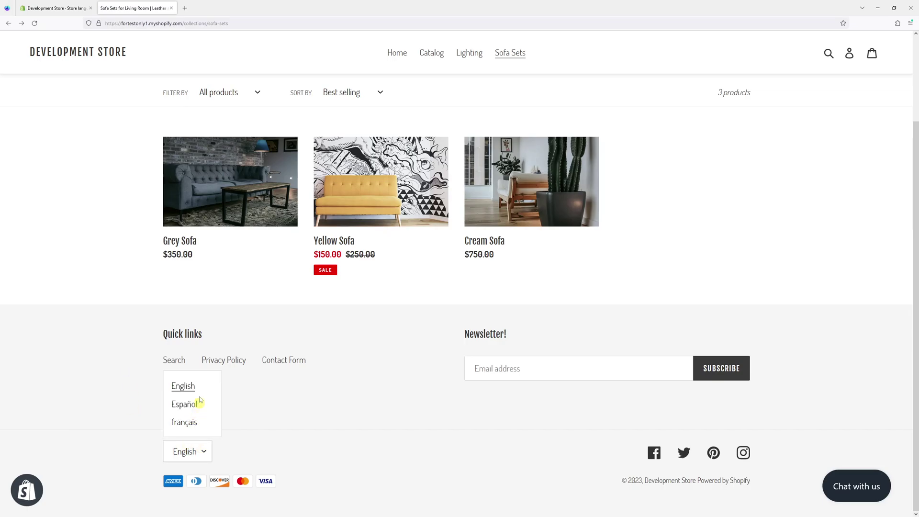
click(315, 424)
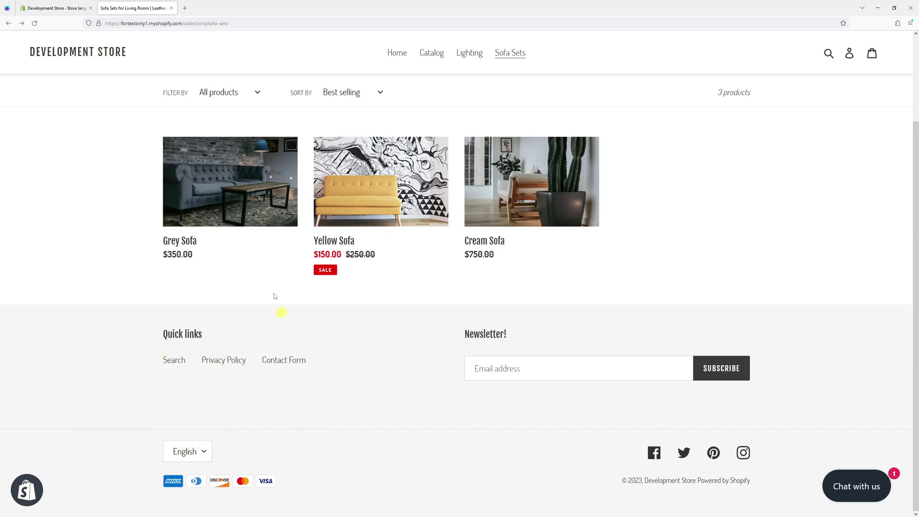
Step: Delete German from Unpublished languages in the admin and confirm the permanent deletion
click(56, 8)
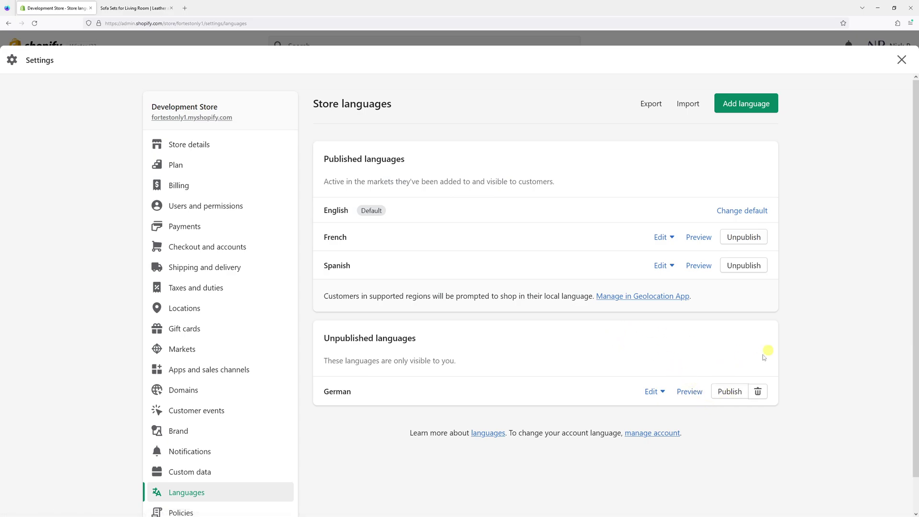
click(759, 391)
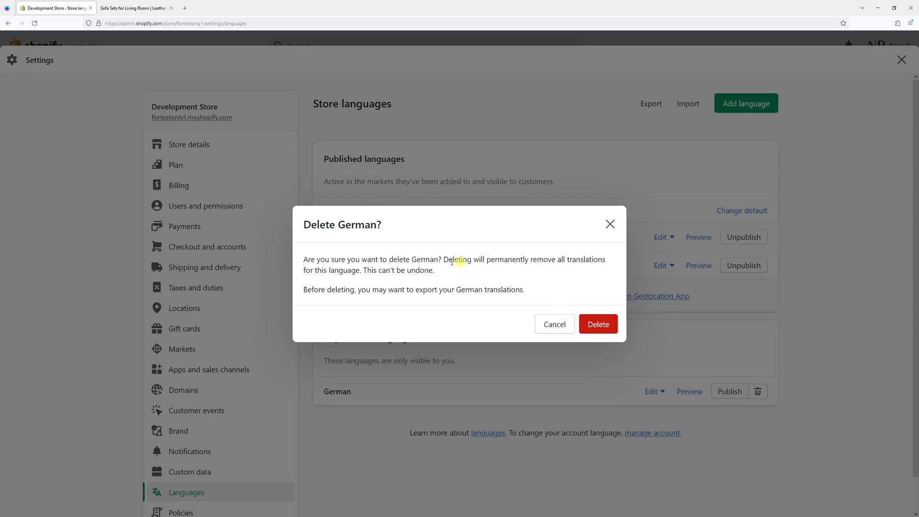
click(596, 325)
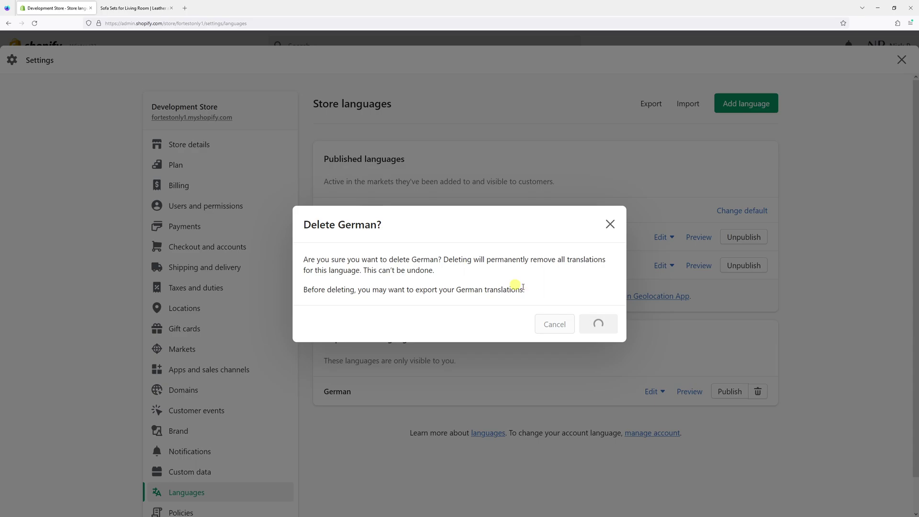